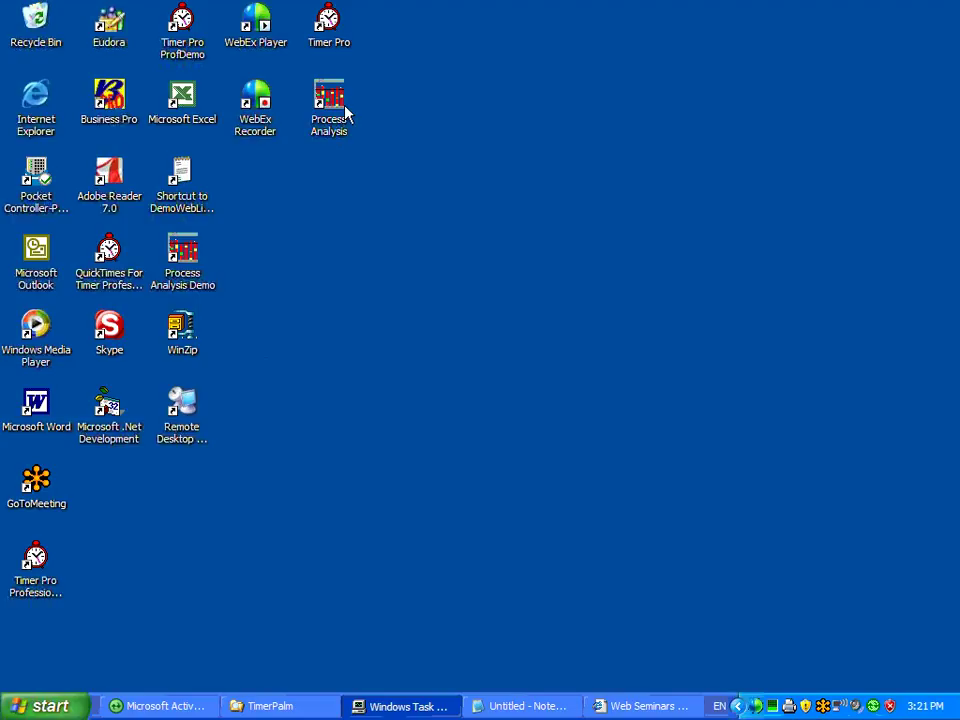
Launch Timer Pro and create a new folder named NewCompany in the timerpalm file cabinet.
double_click(329, 22)
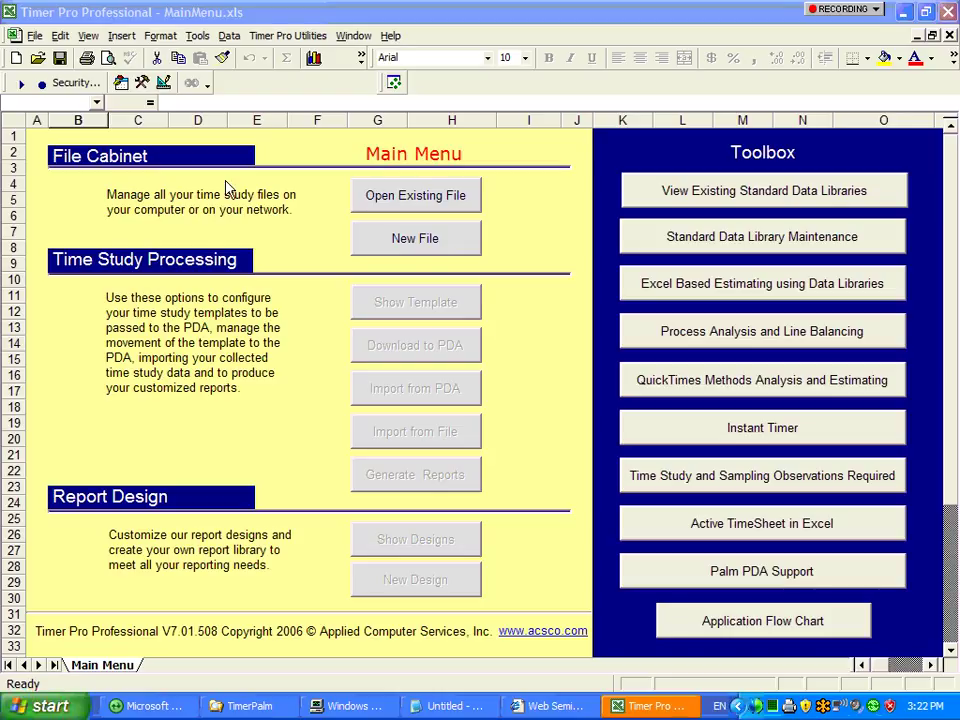
click(399, 243)
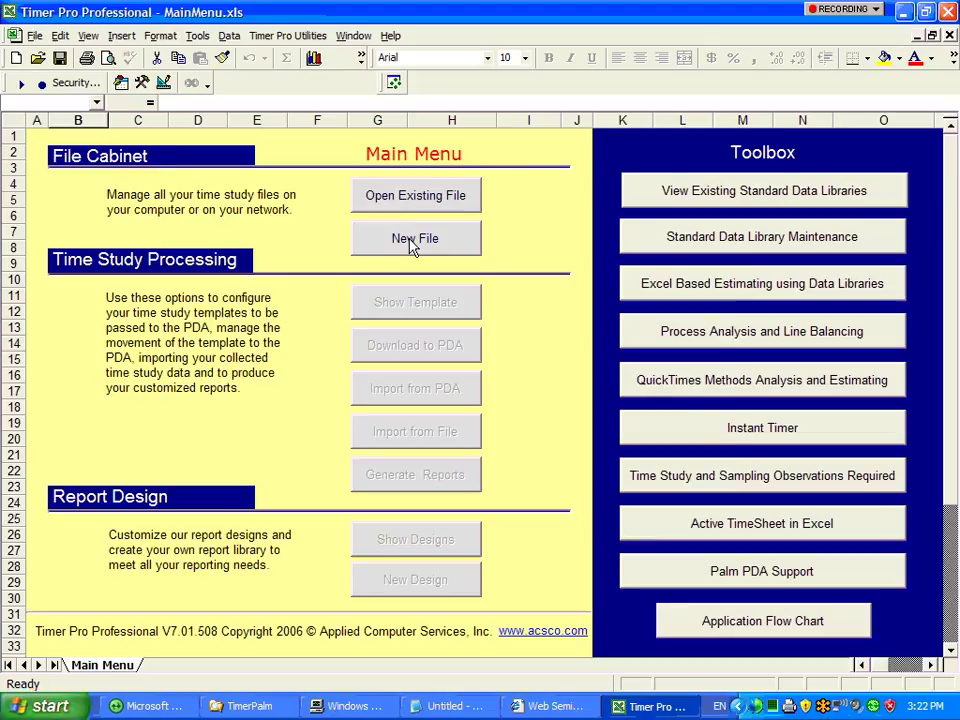
click(430, 175)
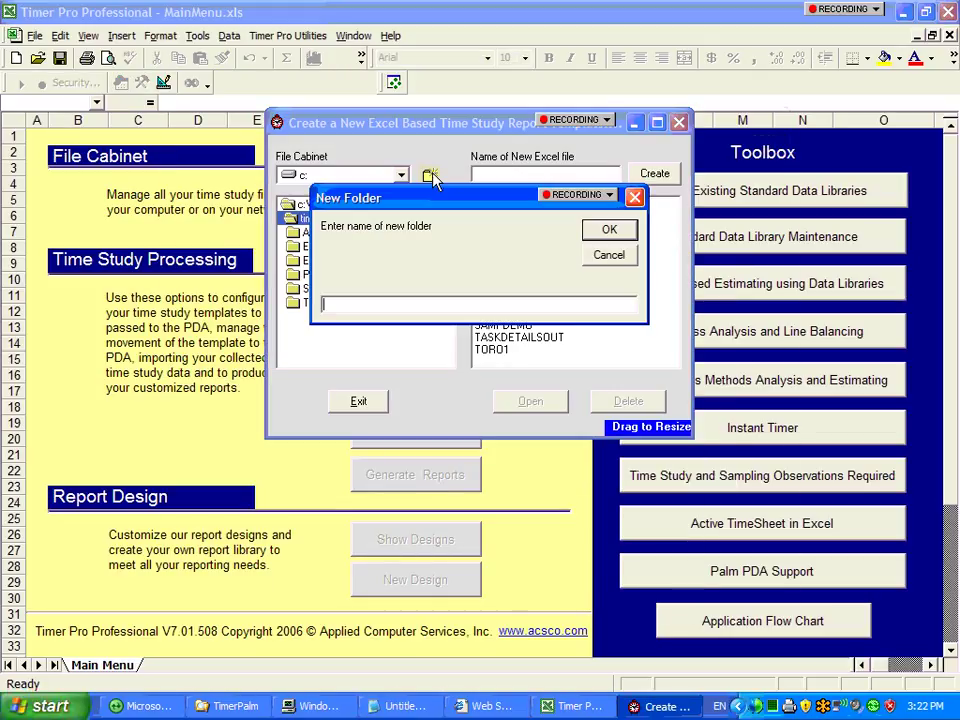
text(NewCompnyt)
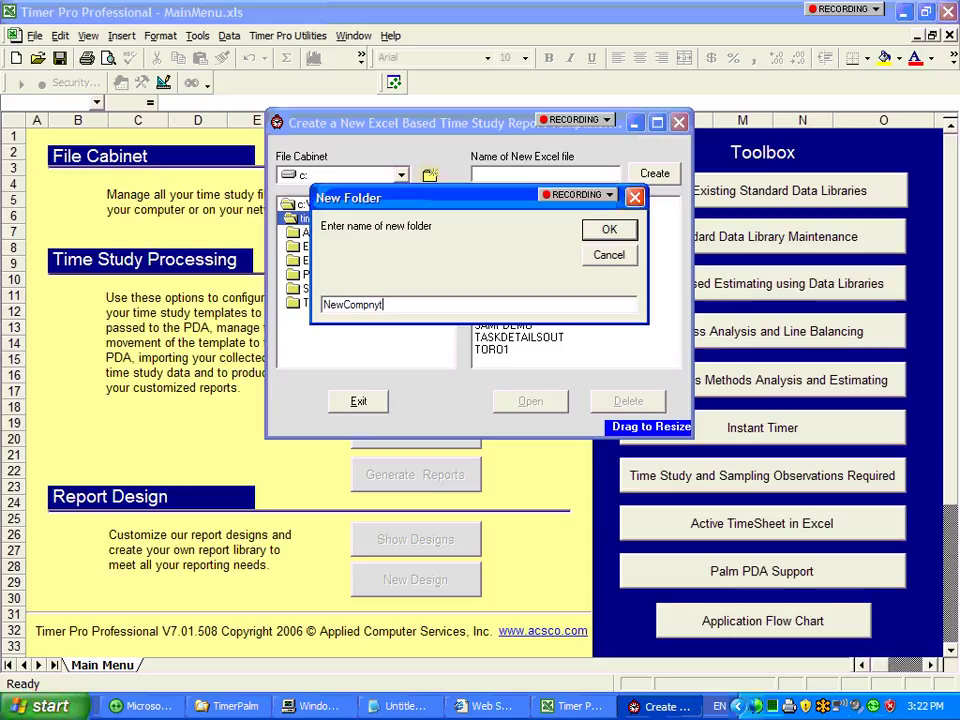
key(BackSpace)
key(BackSpace)
text(any)
key(Return)
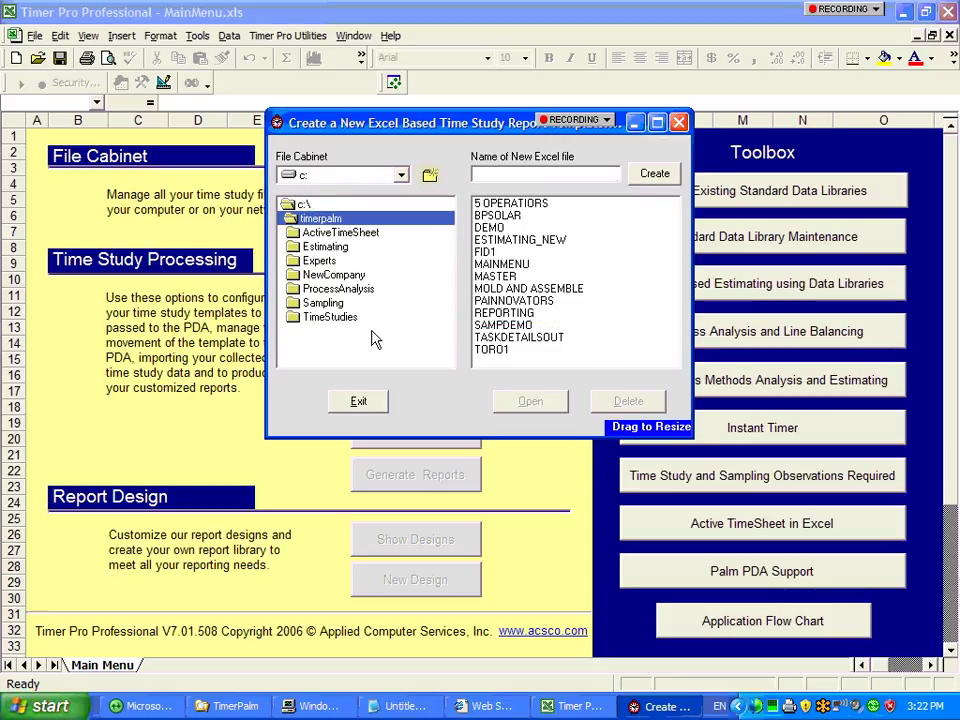
Create a new Excel time study file named Assembly inside the NewCompany folder.
double_click(330, 275)
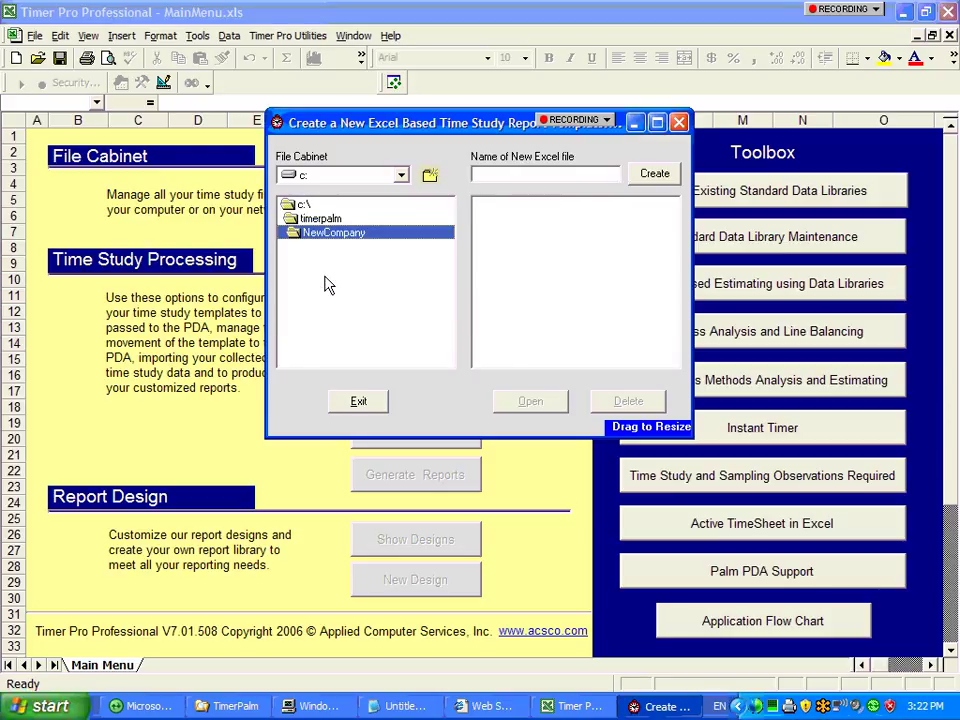
click(494, 174)
text(Assembly)
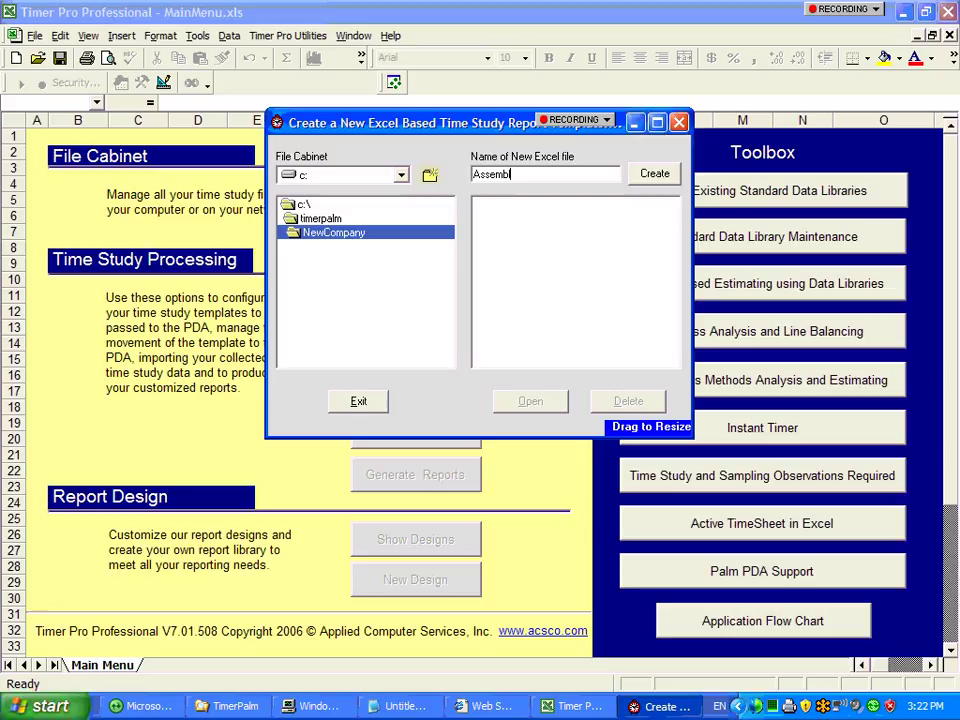
click(655, 174)
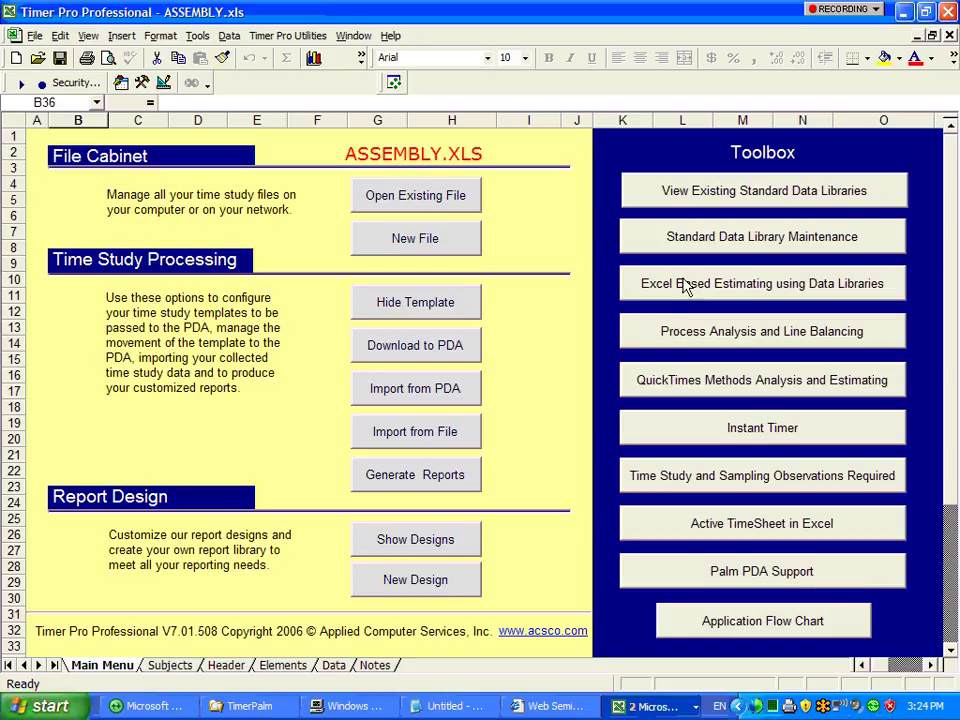
Time three consecutive observations with the Instant Timer, stop the study and close the timer.
click(727, 432)
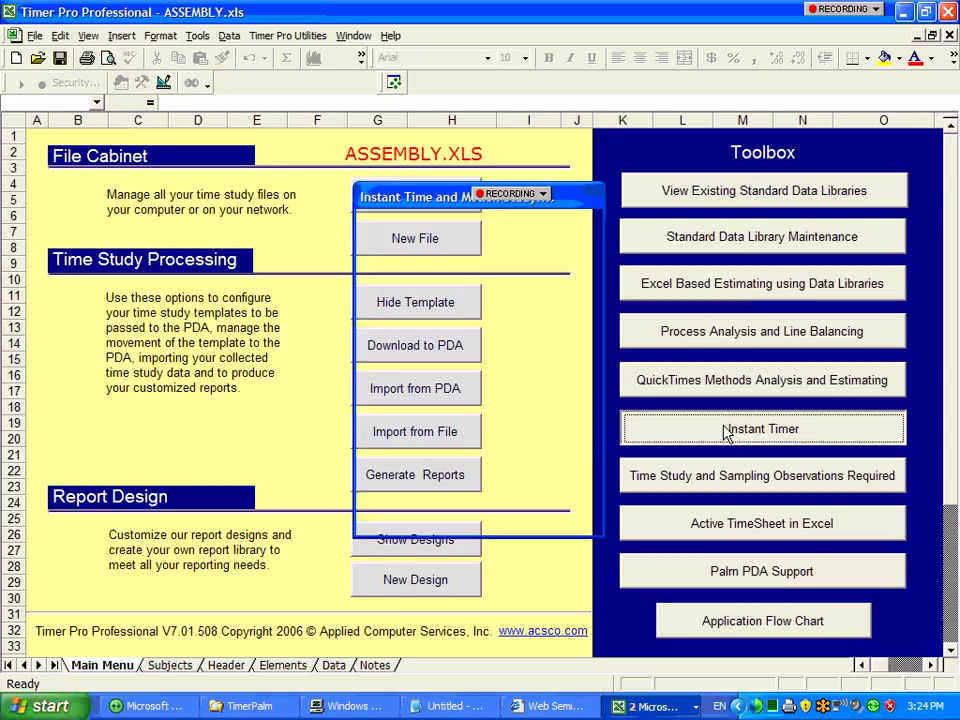
click(424, 422)
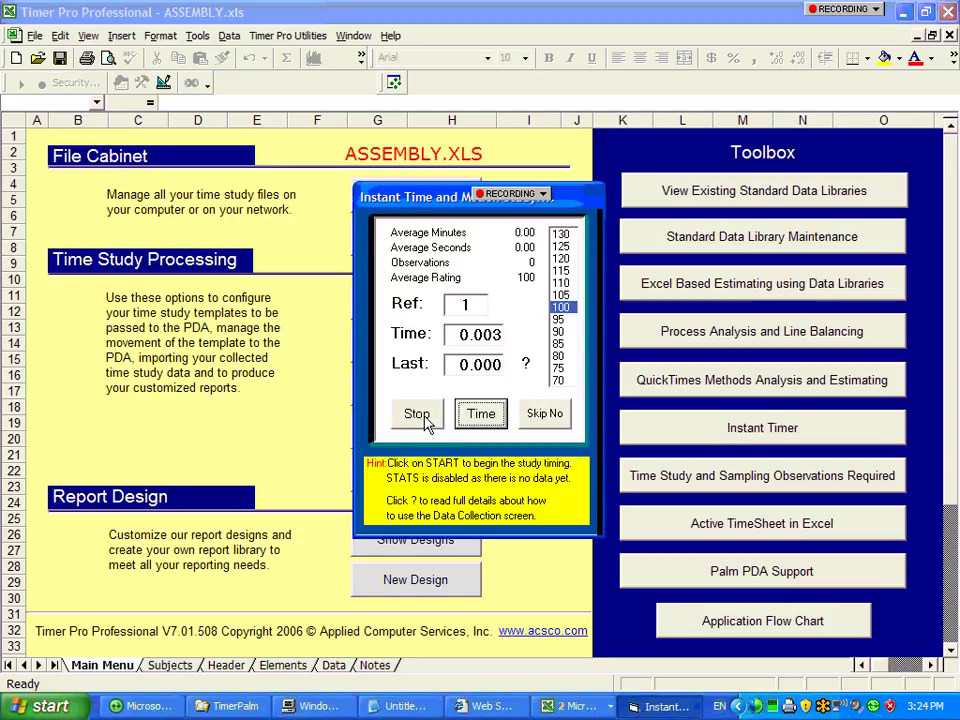
click(480, 418)
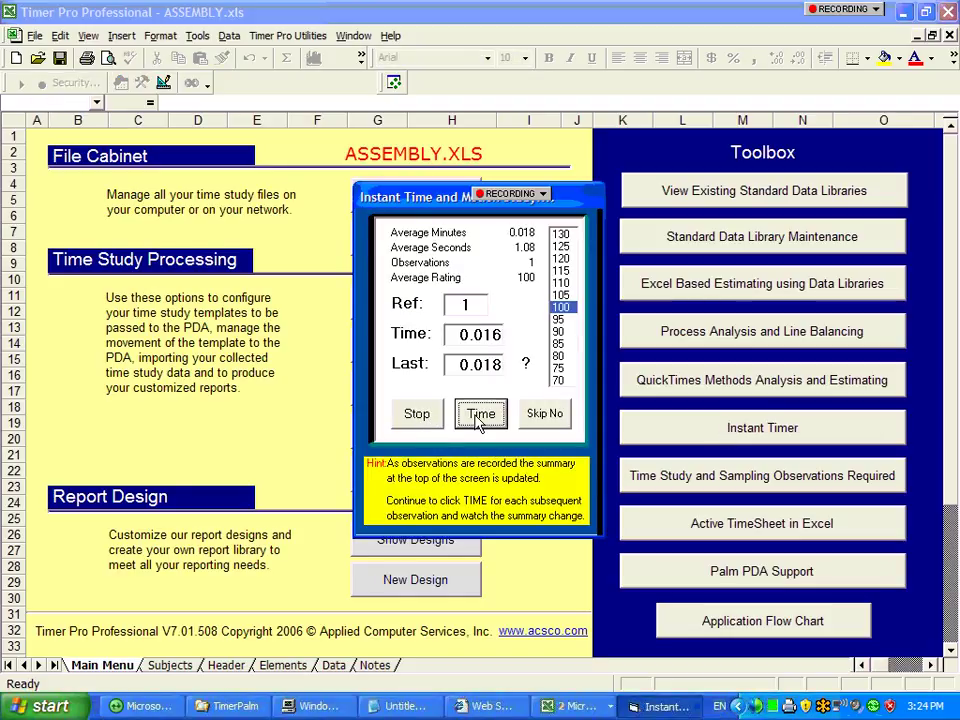
click(480, 418)
click(428, 422)
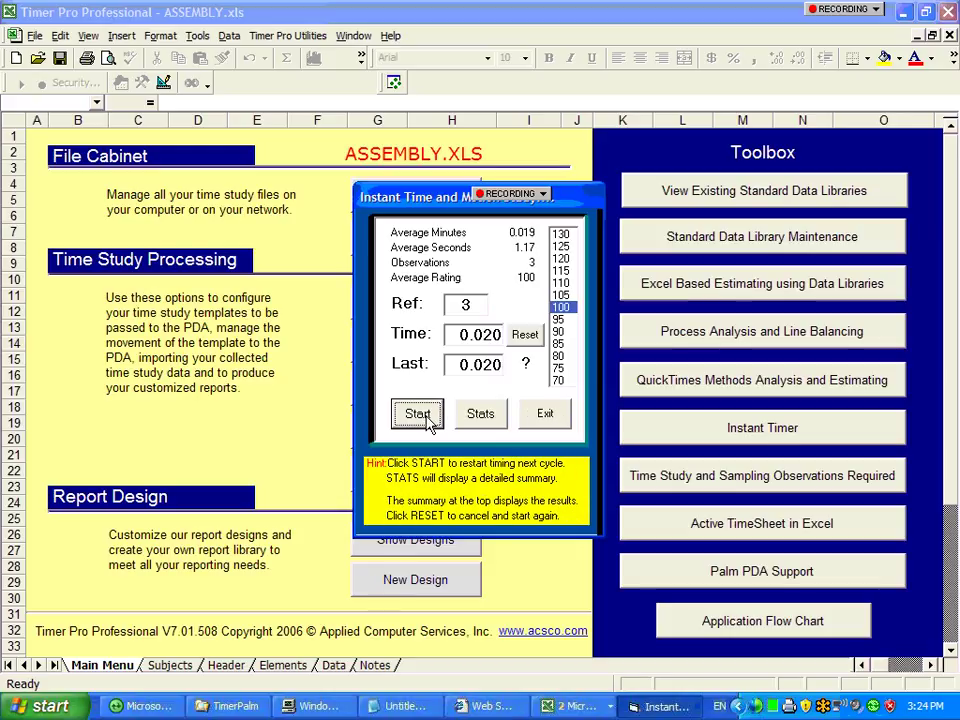
click(547, 415)
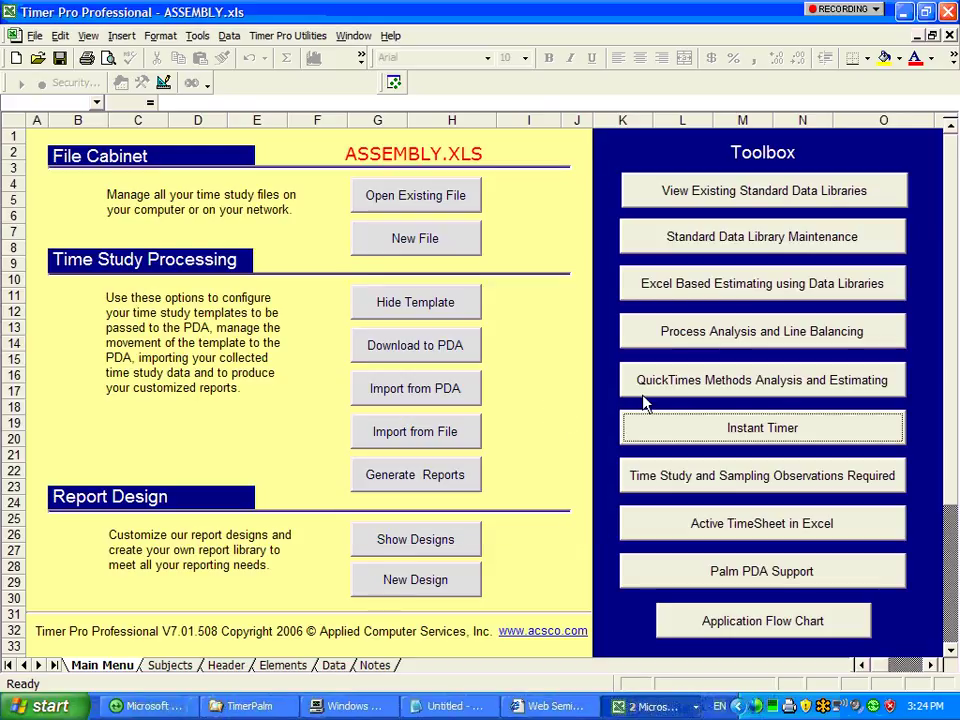
Try to calculate the required time study observations with average time .5, shortest time .2 and longest time ,8.
click(716, 476)
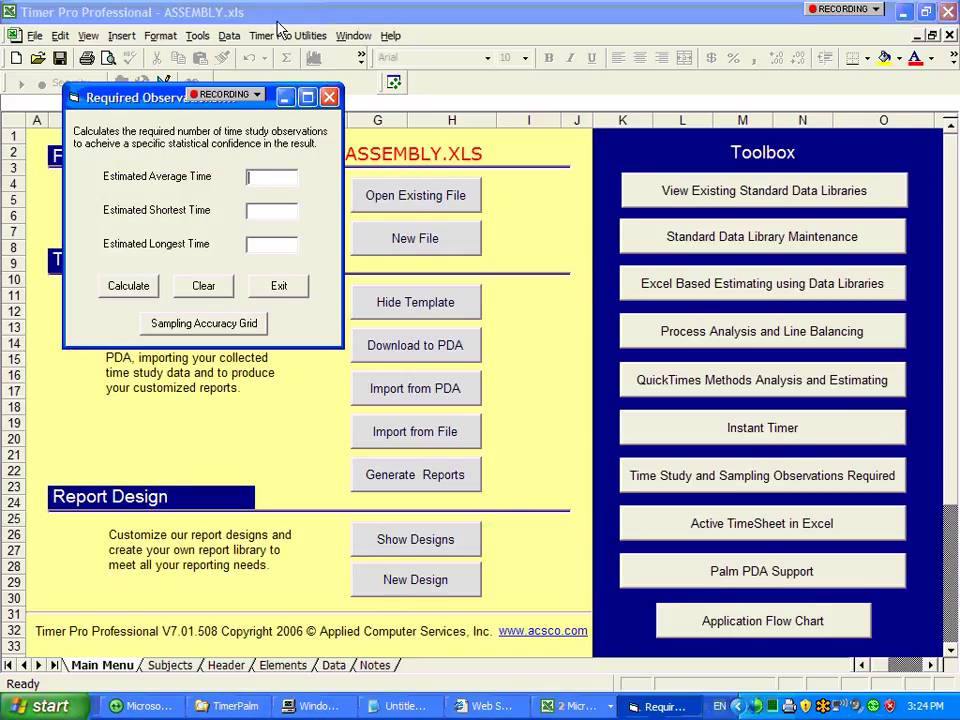
text(.5)
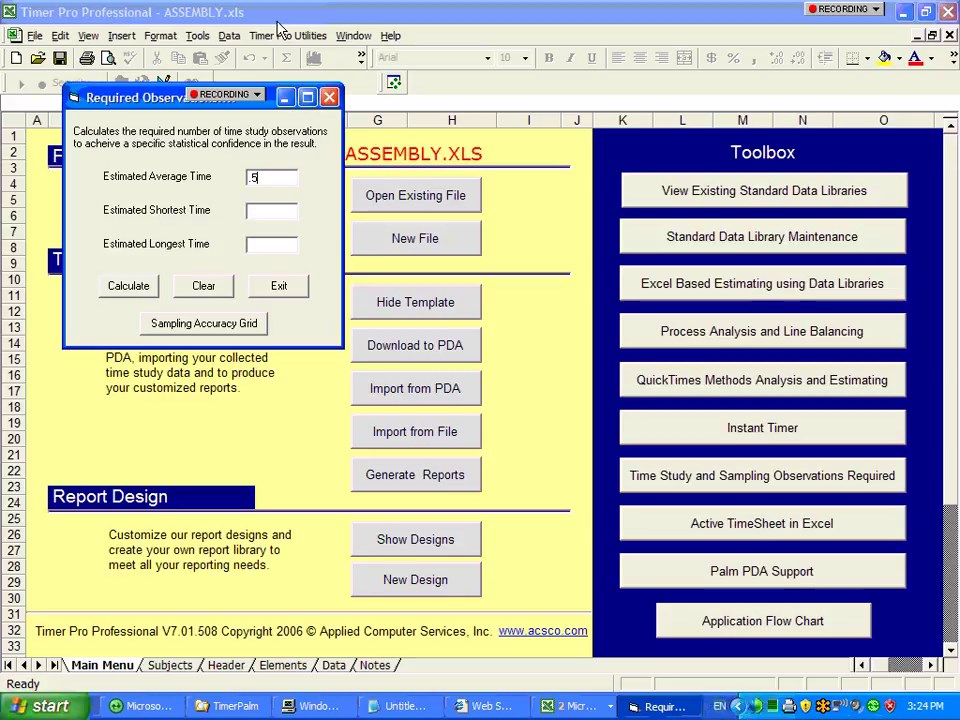
key(Tab)
text(.2)
key(Tab)
text(.8)
click(128, 285)
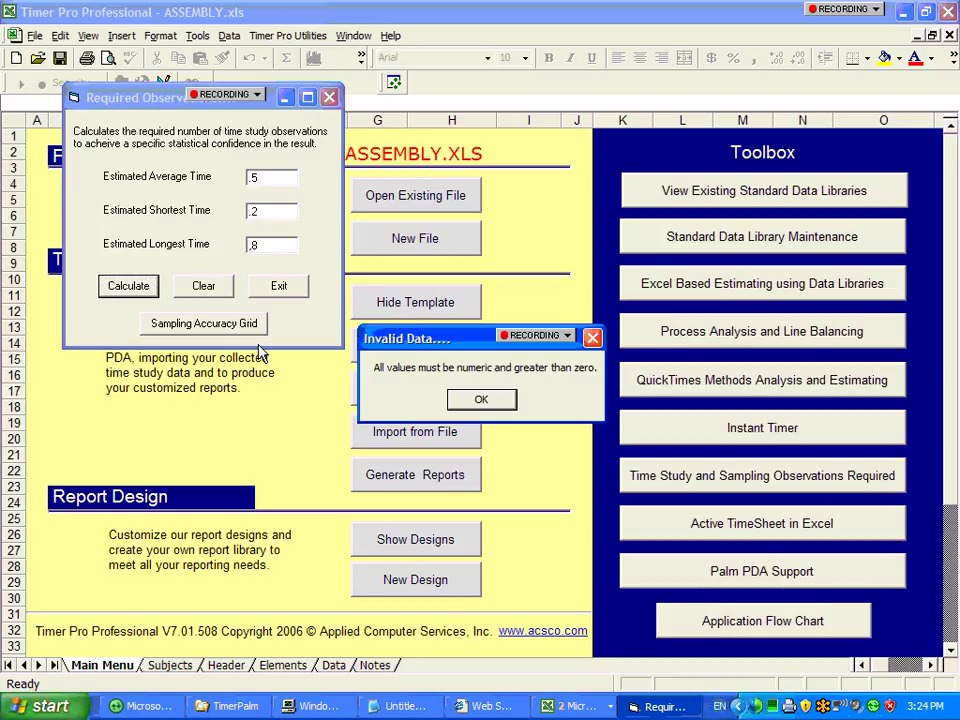
click(500, 404)
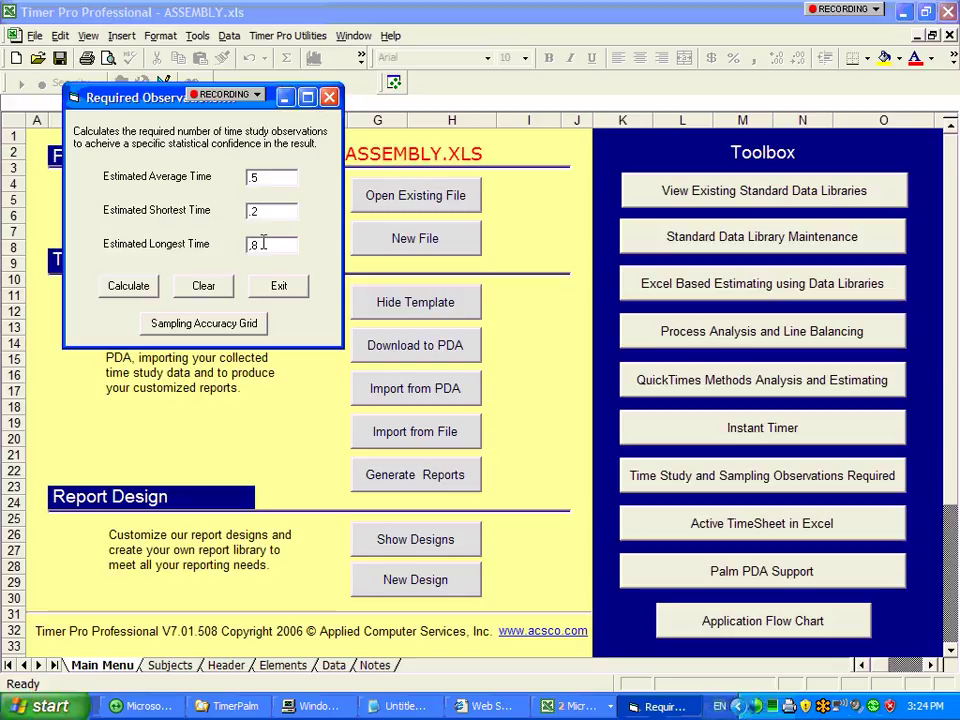
Set the estimated longest time to .8, calculate the required observations and close the calculator.
text(.8)
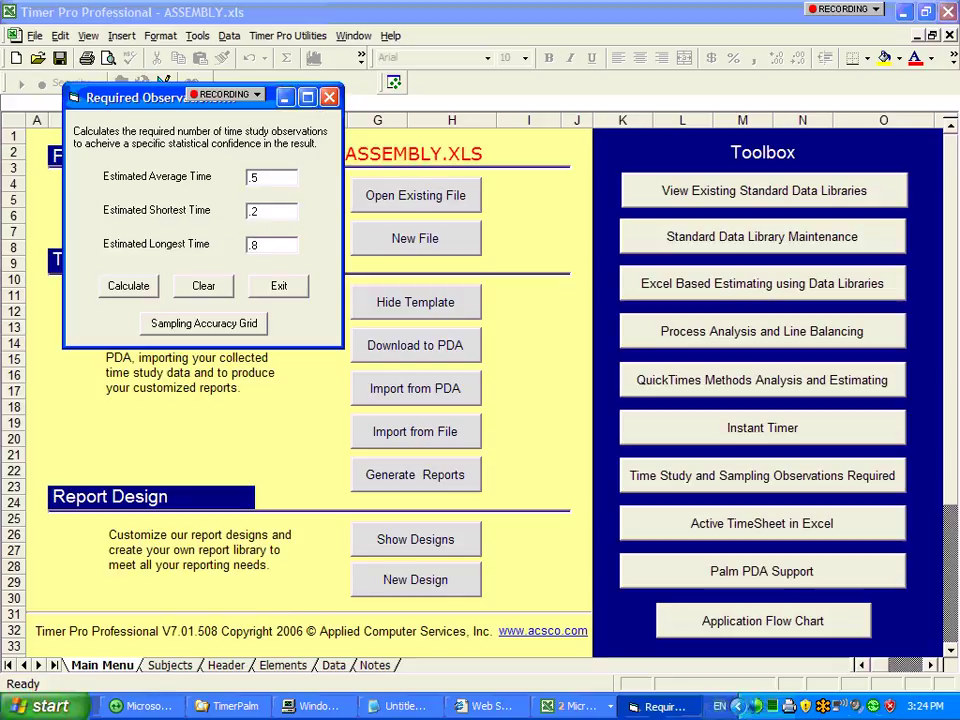
click(128, 286)
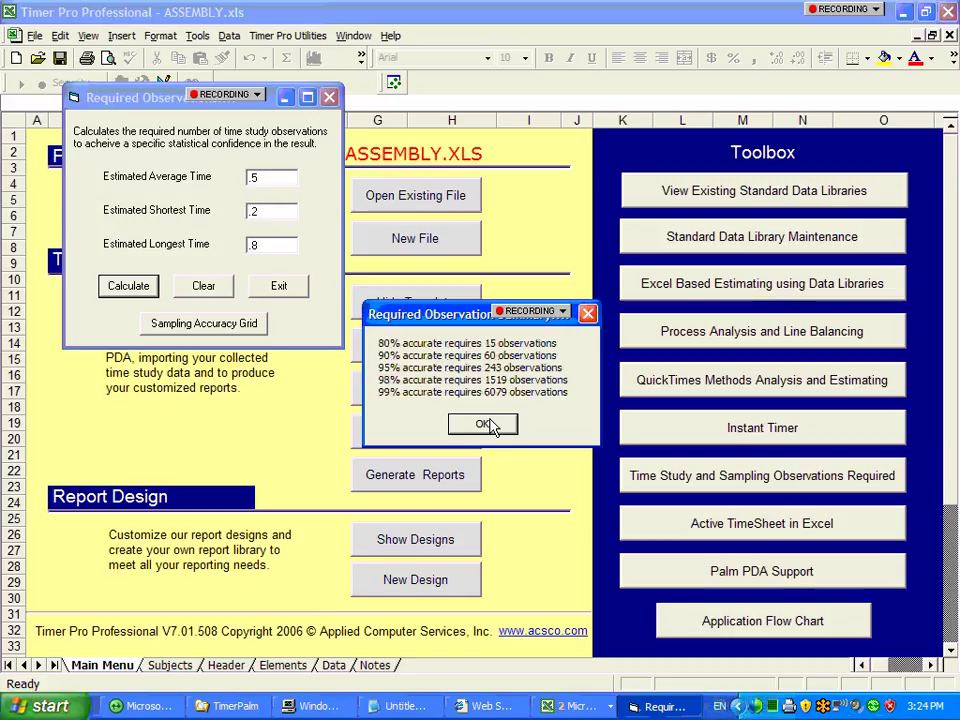
click(478, 426)
click(477, 427)
click(272, 292)
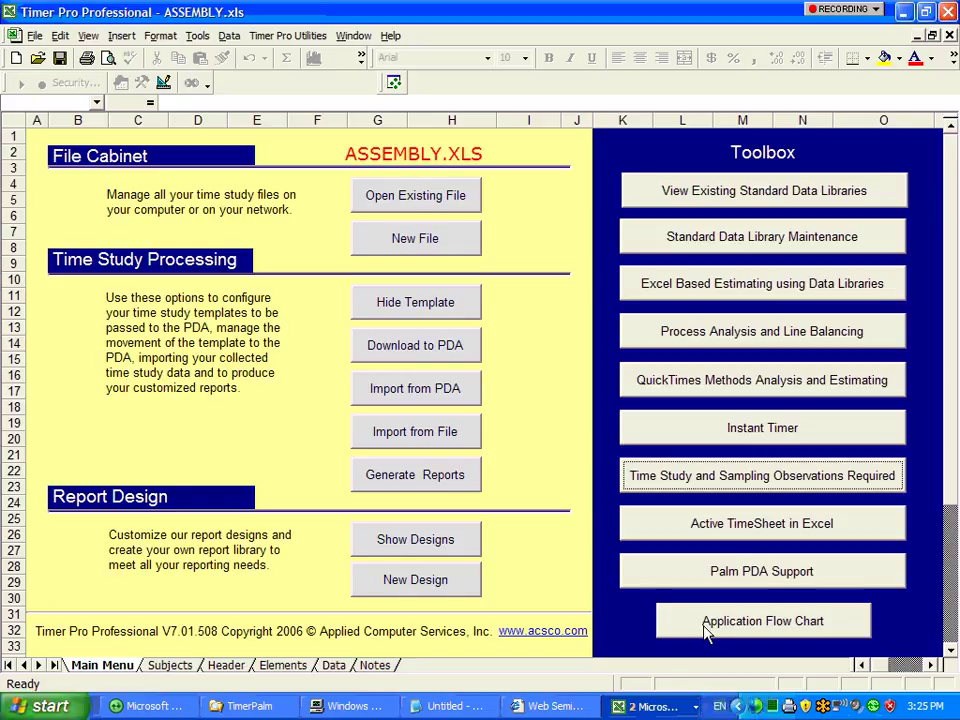
Open the Application Flow Chart to examine the program's structure and features.
click(776, 626)
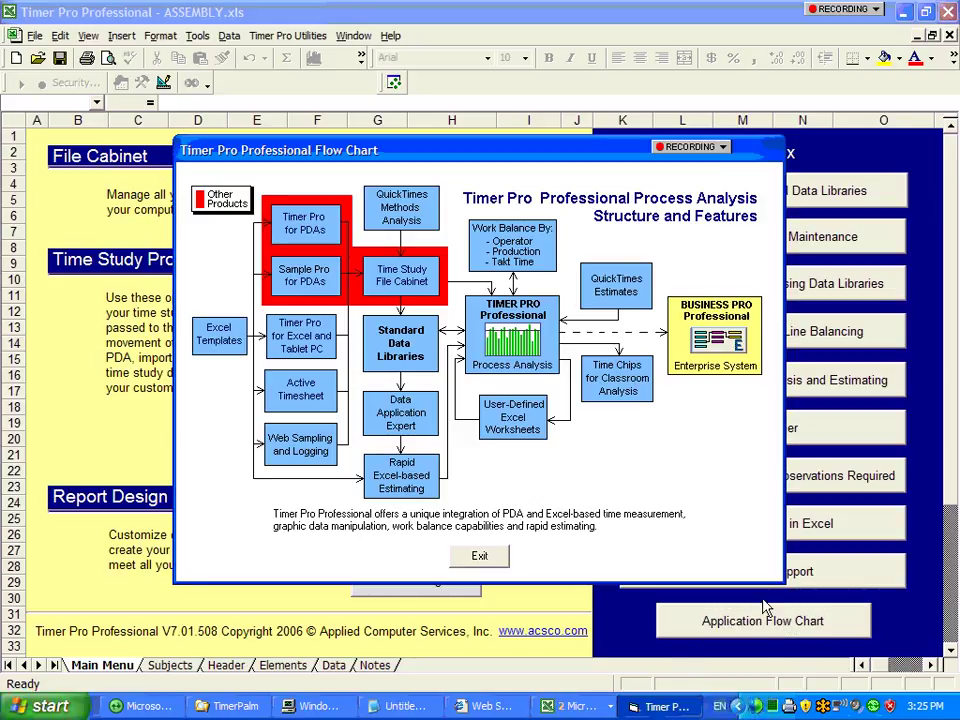